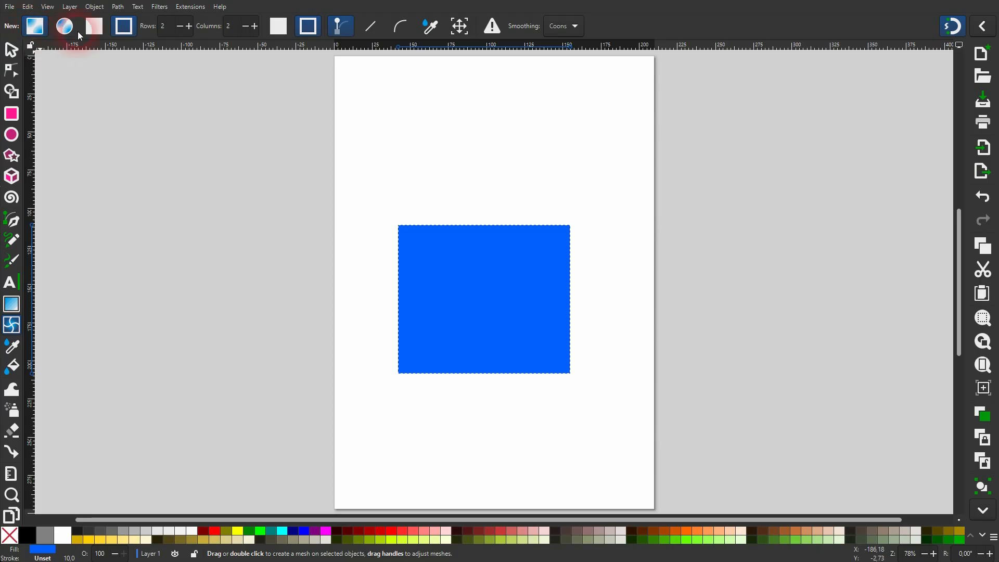
- Create a mesh gradient with 2 rows and 2 columns on the blue rectangle's fill and enable editing of the fill mesh
click(94, 27)
click(436, 256)
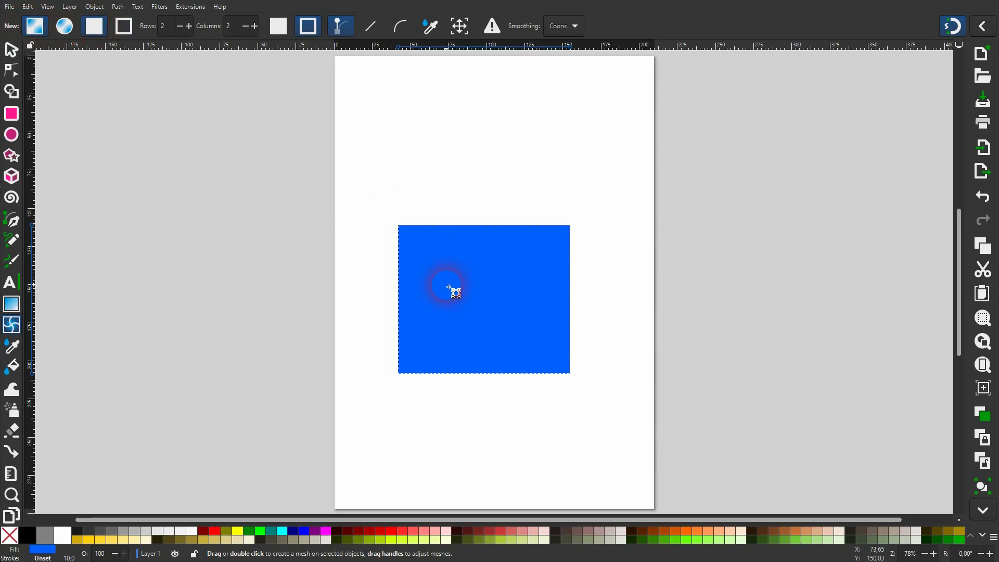
drag(447, 282, 518, 285)
click(363, 131)
click(284, 31)
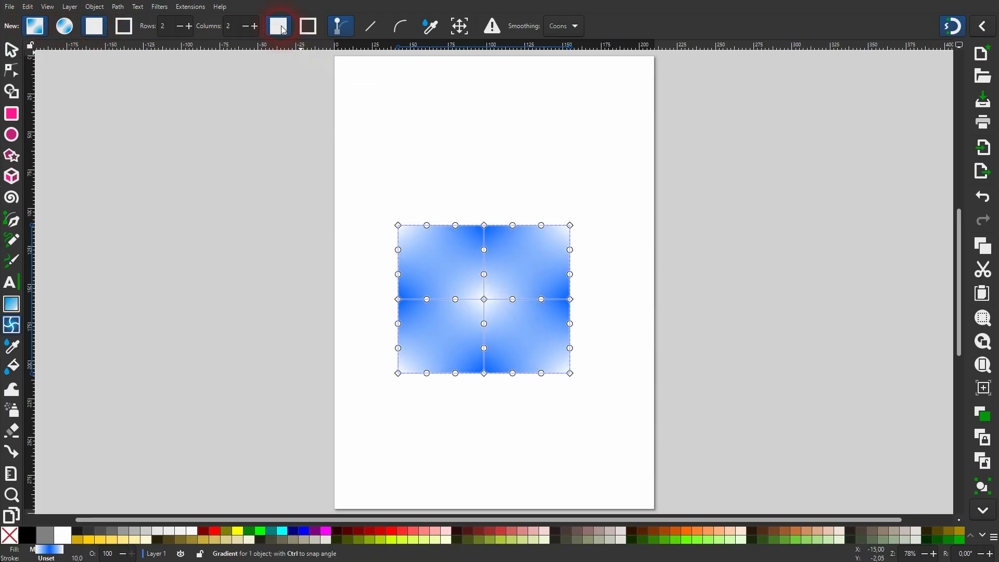
click(468, 251)
- Color the mesh's upper-left corner node red and its lower-right corner node bright green
click(398, 225)
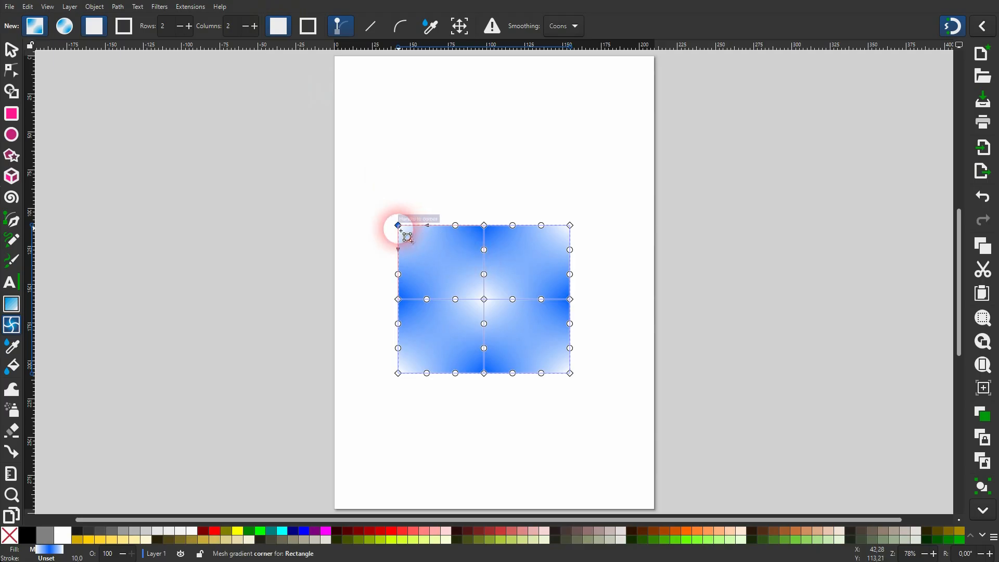
click(381, 532)
click(570, 373)
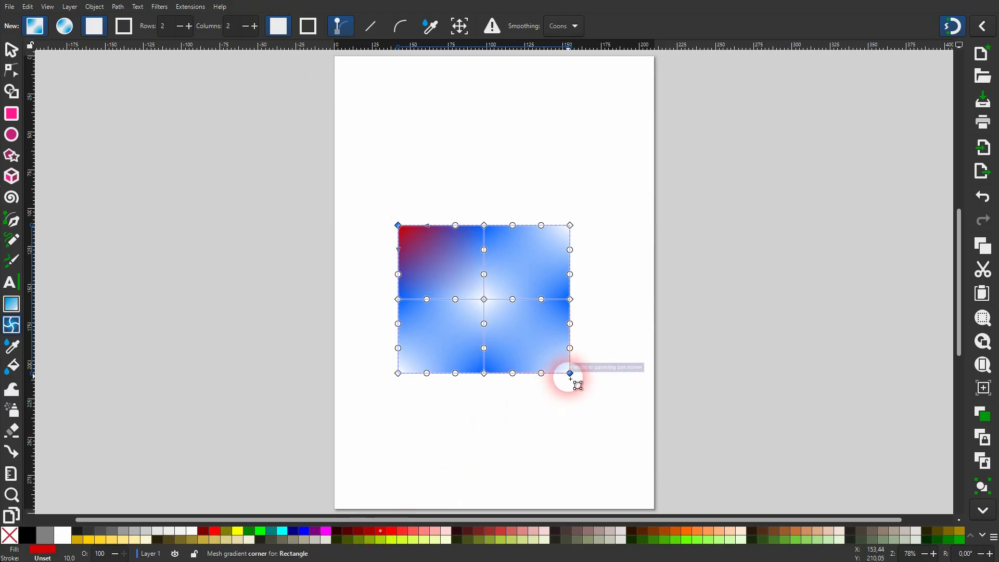
click(696, 540)
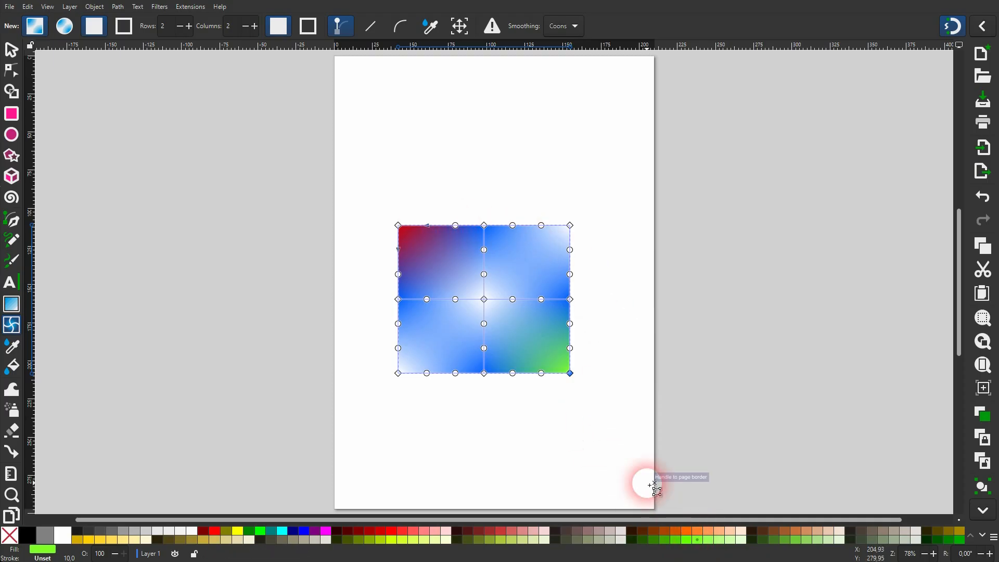
click(680, 540)
click(655, 541)
click(686, 540)
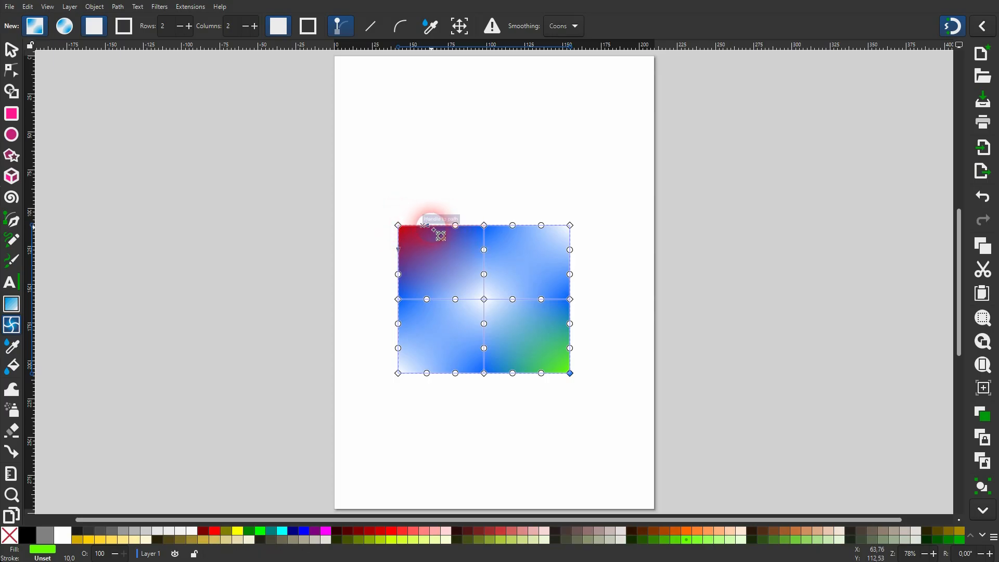
- Bend the left half of the mesh's top edge upward with both its handles and scale the mesh to fit the bounding box
drag(429, 225, 433, 195)
click(421, 255)
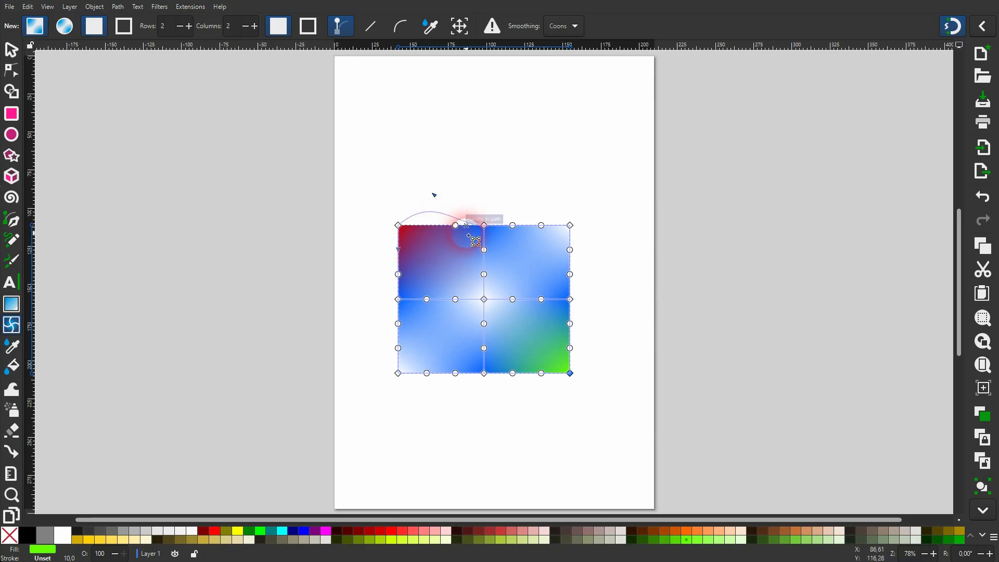
drag(459, 231, 489, 171)
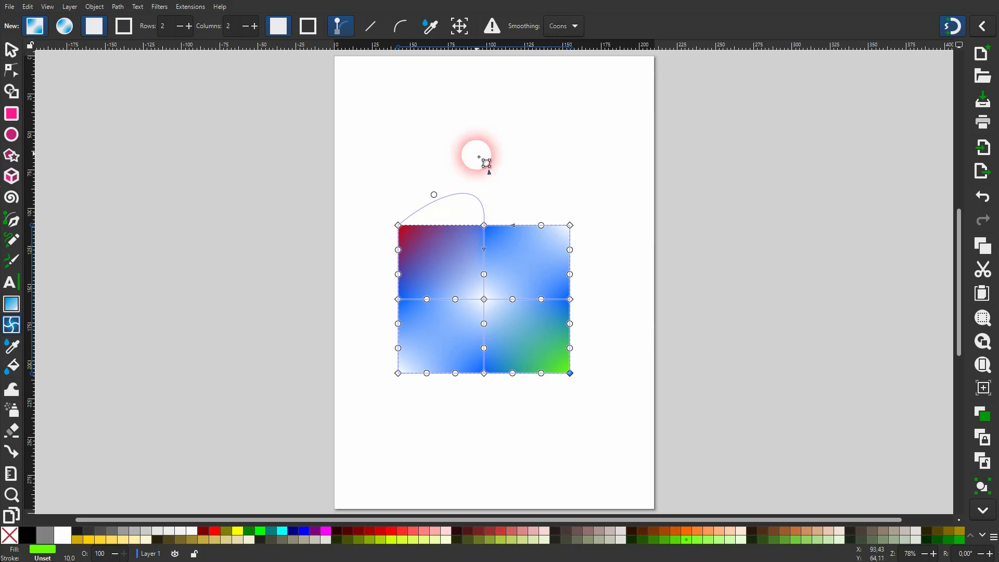
click(461, 28)
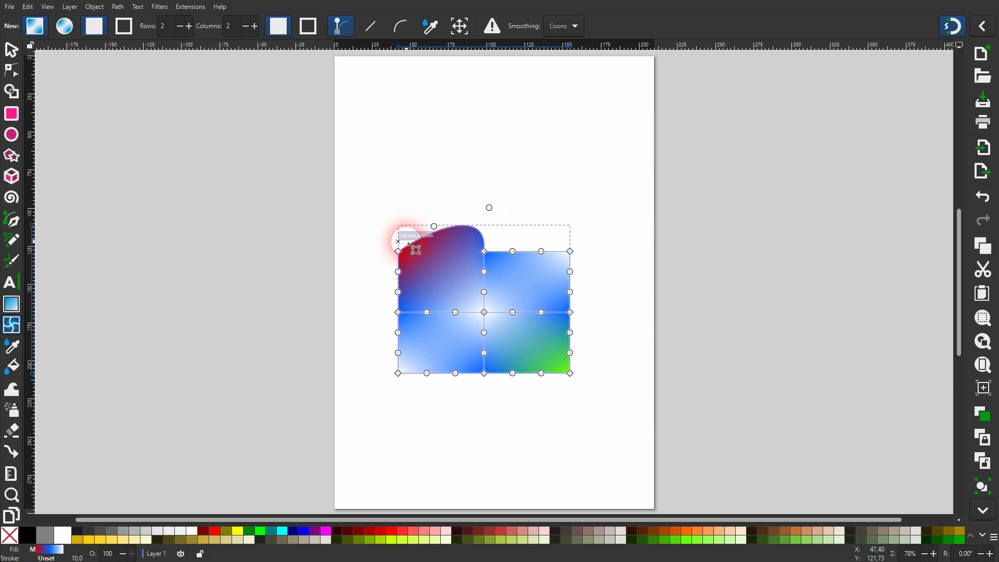
- Move the three top mesh corner nodes straight up to the rectangle's top edge
drag(401, 254, 400, 227)
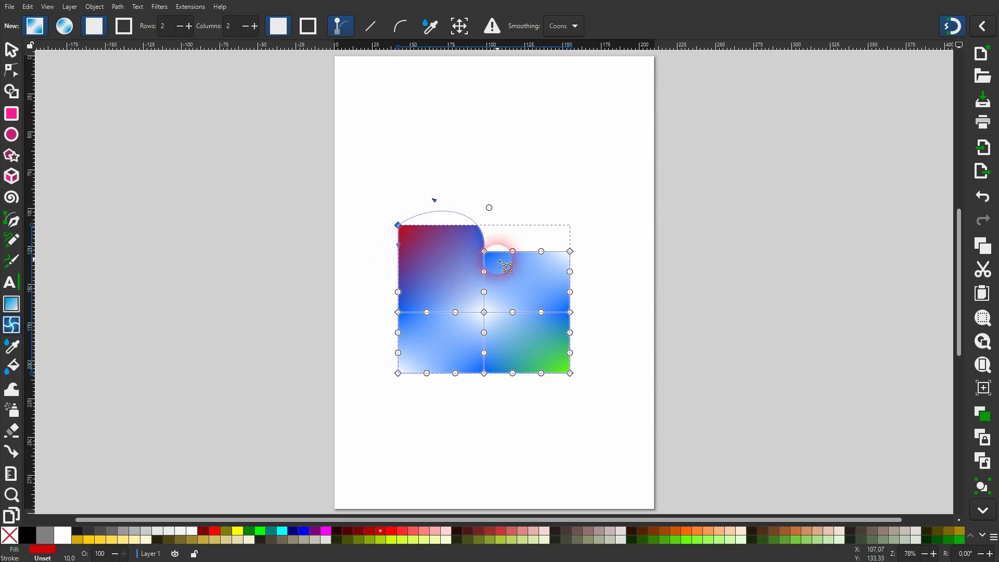
drag(495, 261, 494, 235)
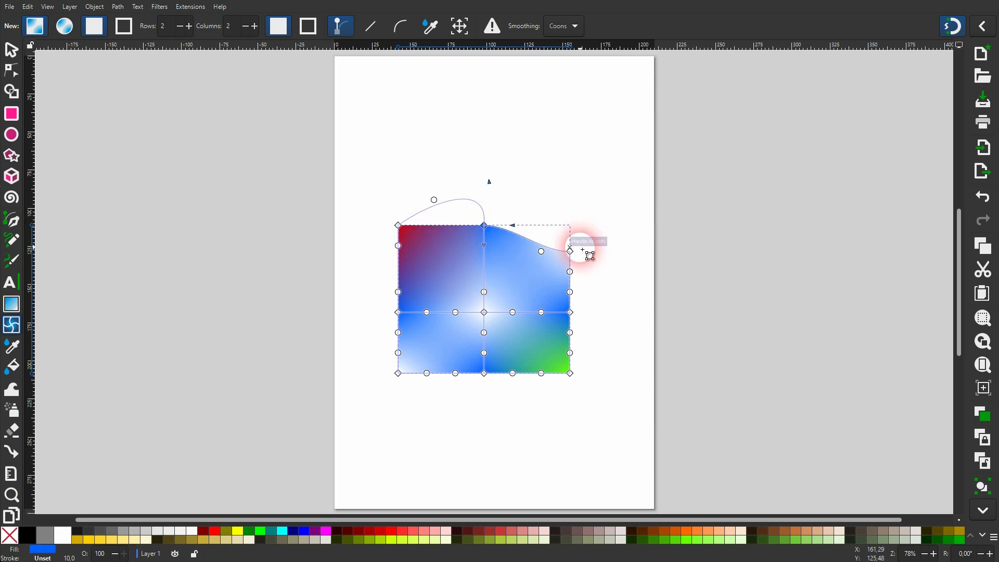
drag(579, 260, 579, 234)
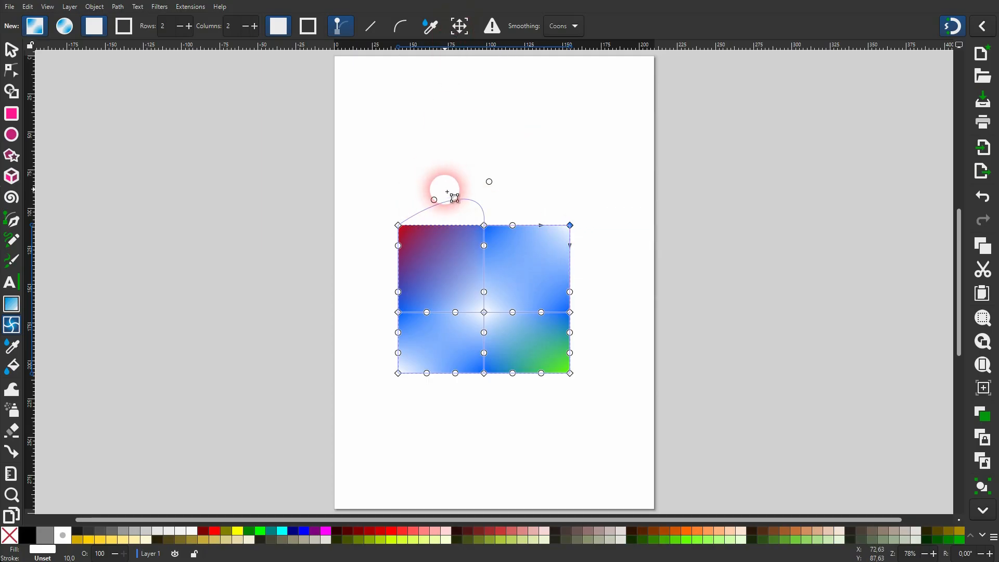
- Pull the left handle of the raised top edge down into the mesh to form a wave, and refit the mesh to the bounding box
click(434, 201)
drag(434, 200, 477, 189)
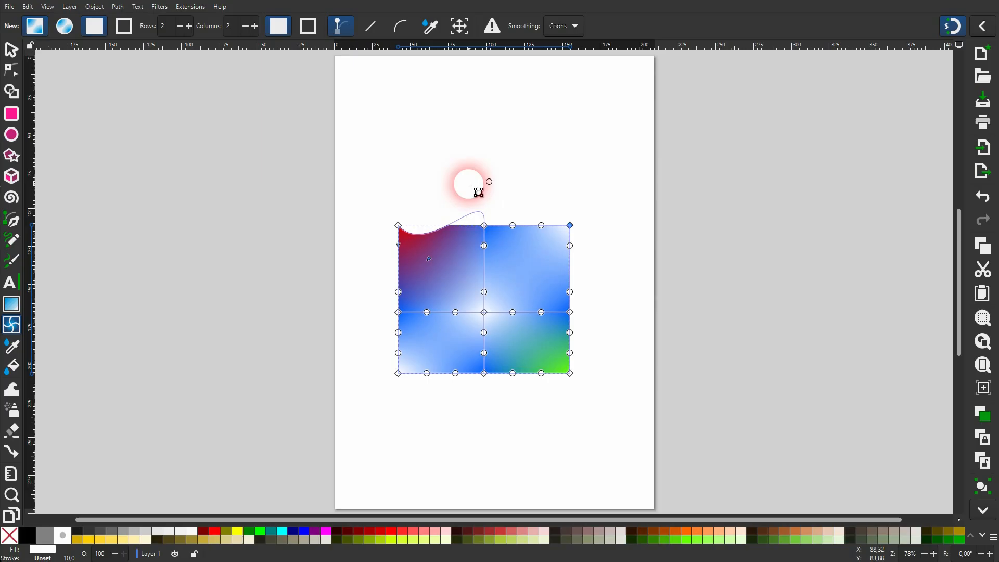
click(459, 26)
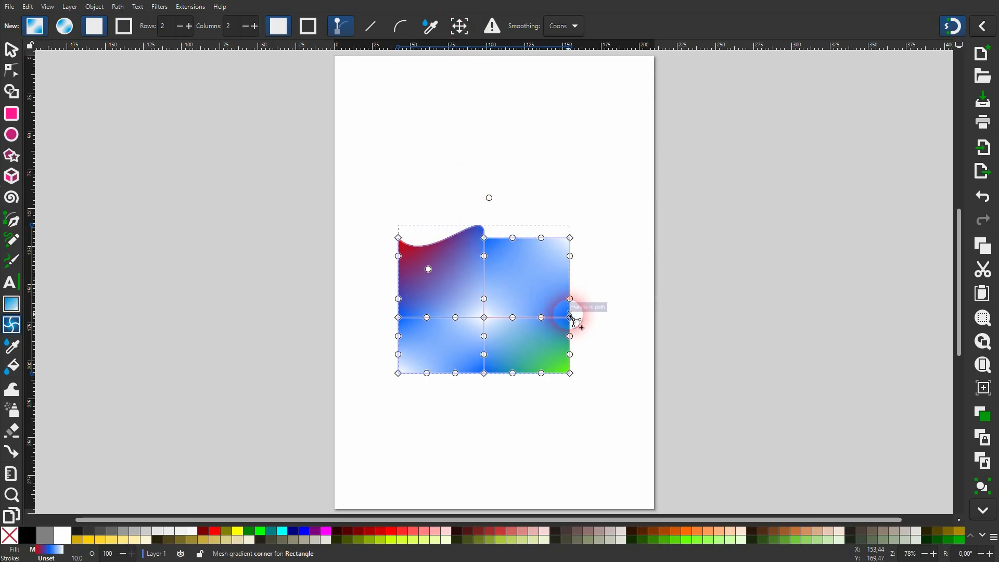
- Enlarge the rectangle slightly by moving its upper-left corner up and outward with the Node tool
click(11, 49)
click(256, 253)
click(407, 229)
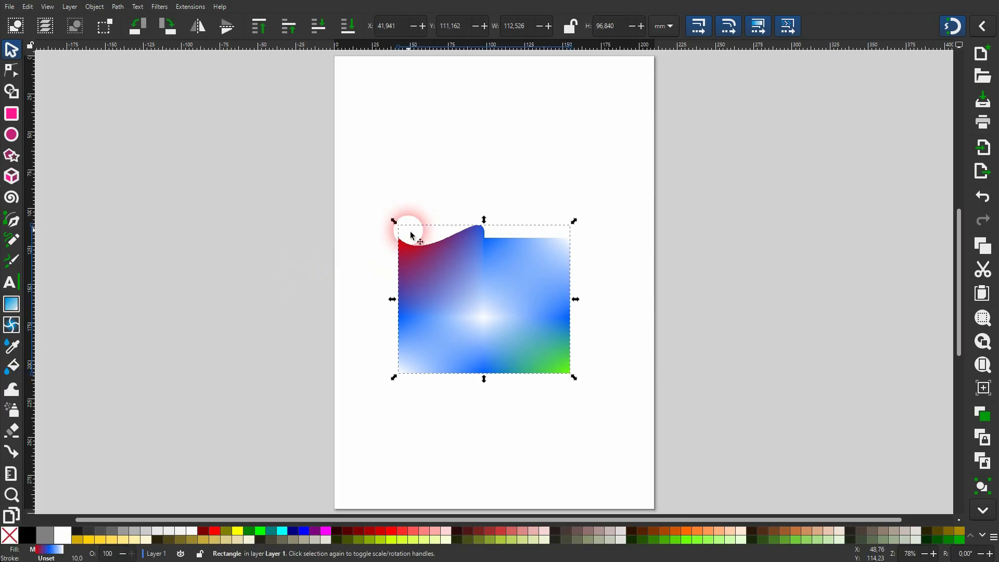
click(12, 72)
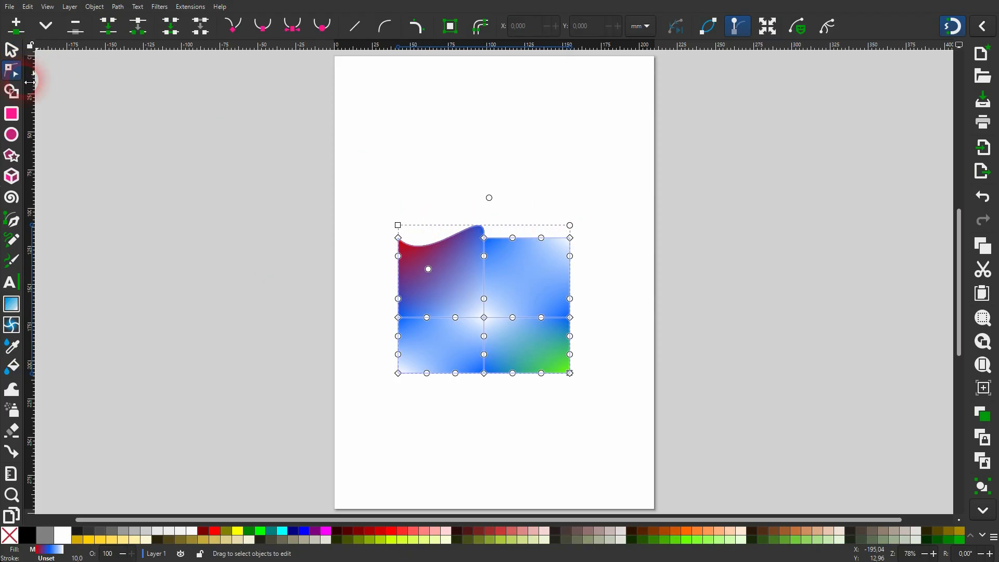
click(398, 225)
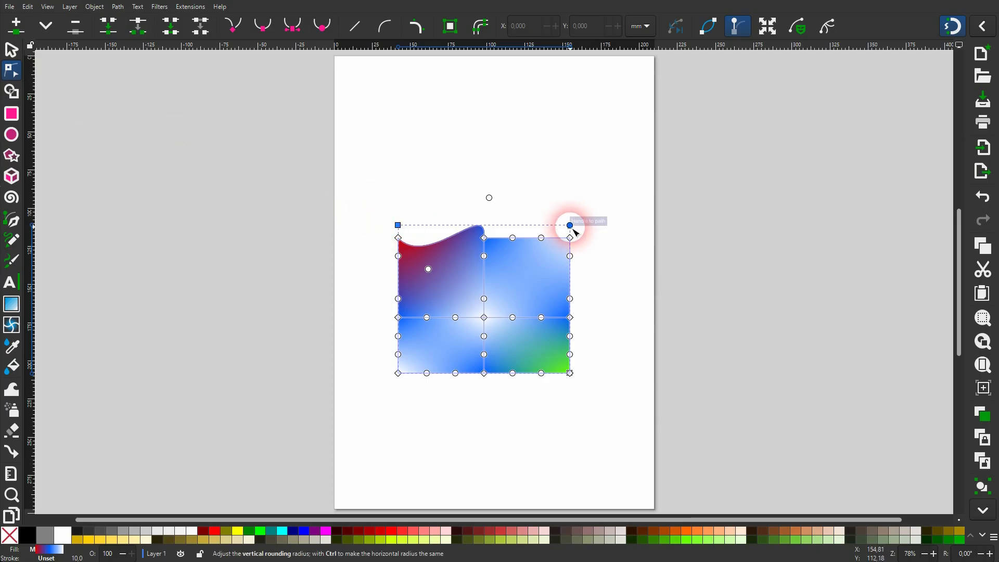
mouse_move(398, 225)
mouse_down()
mouse_move(432, 225)
mouse_move(402, 225)
mouse_move(393, 247)
mouse_move(395, 216)
mouse_up()
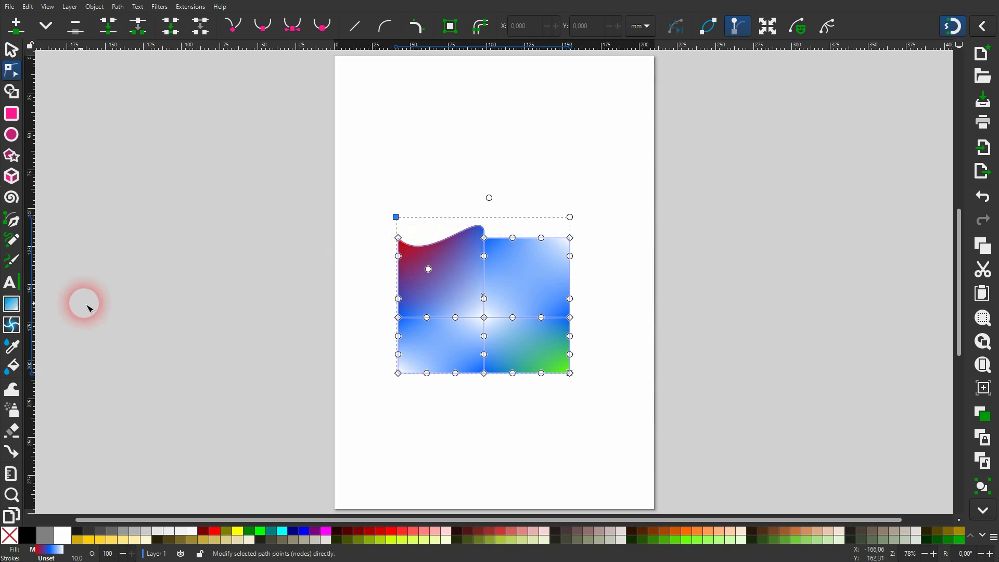
- Reshape the right half of the mesh's top edge into a wave, with one handle below and one above the edge
click(12, 325)
click(397, 237)
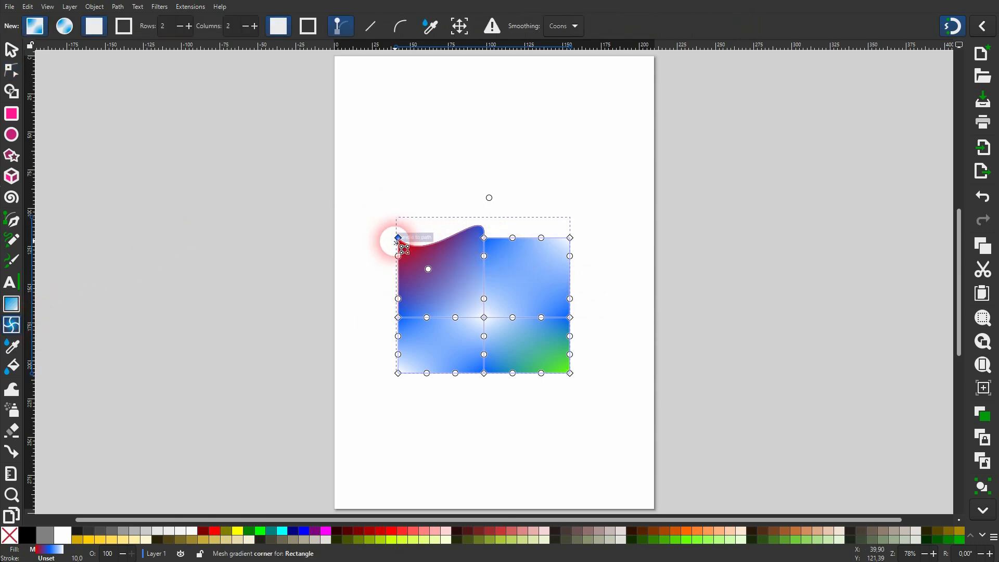
click(512, 238)
drag(516, 240, 533, 224)
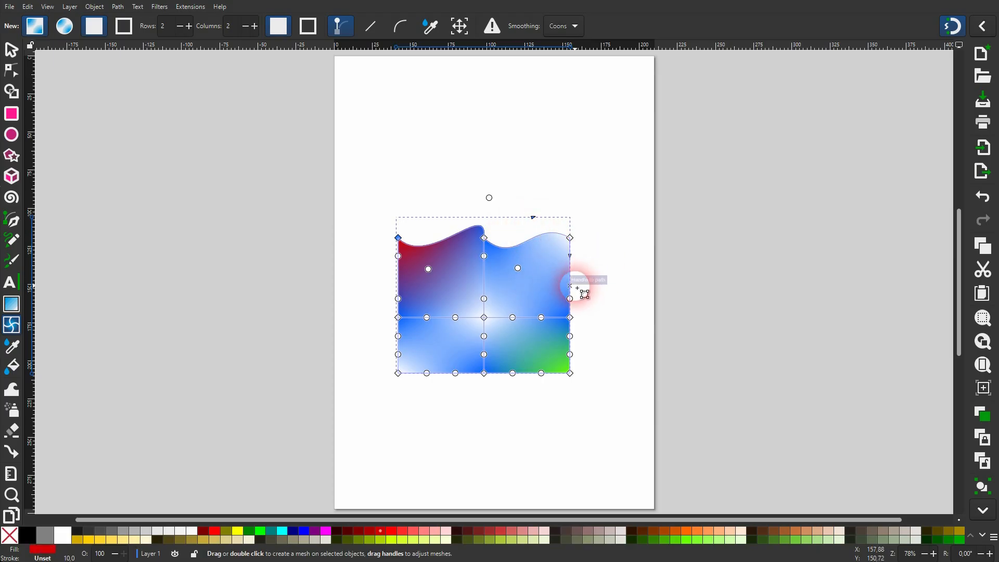
- Hide the mesh handles and show them again
click(344, 32)
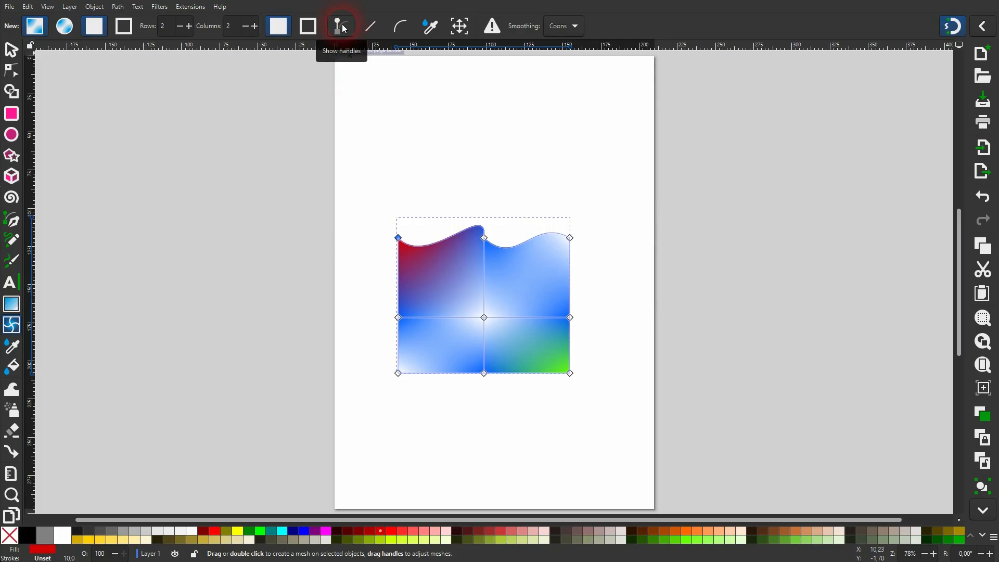
click(343, 25)
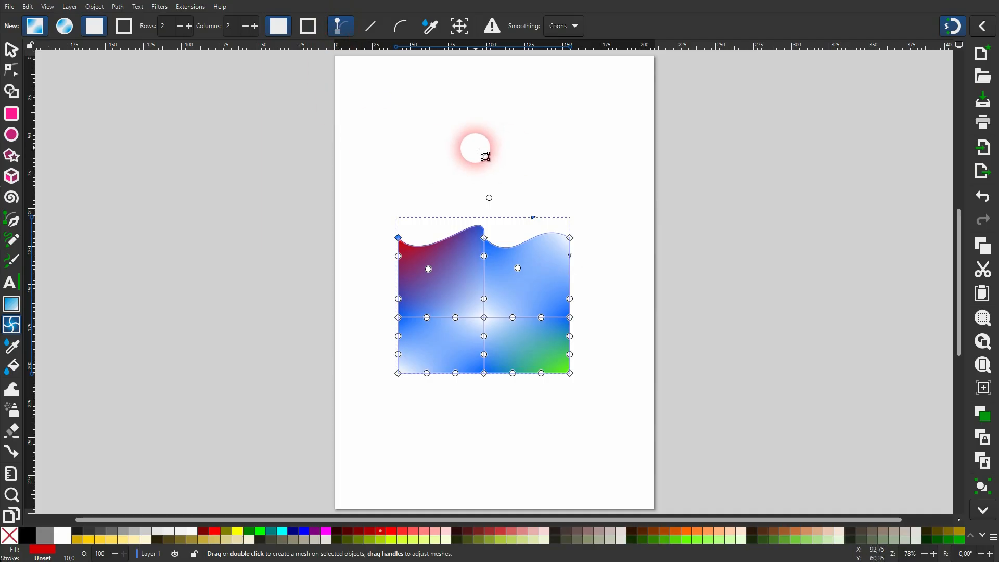
click(378, 29)
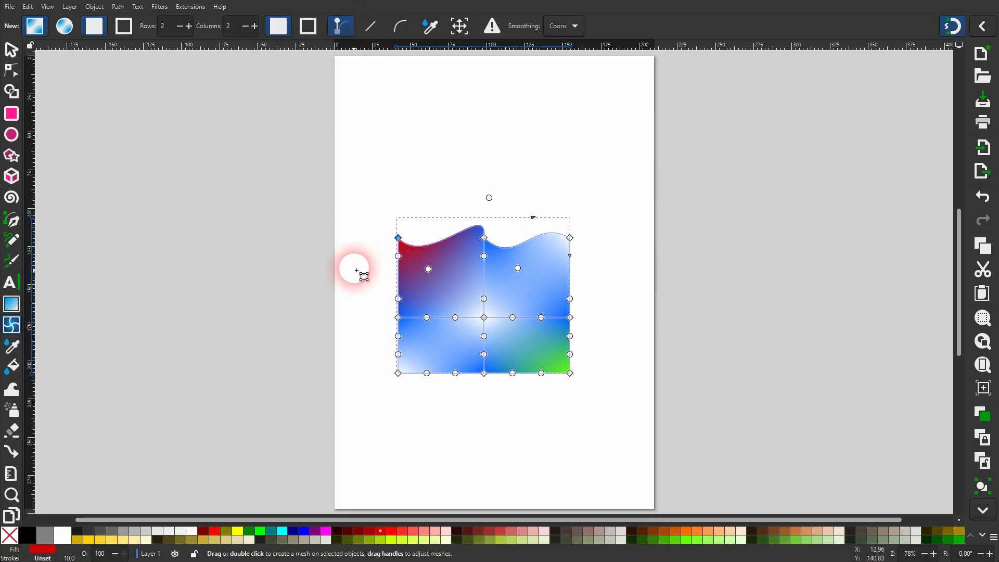
- Try straightening both top mesh edges with all three top nodes selected, and undo the change
drag(378, 215, 621, 259)
click(336, 31)
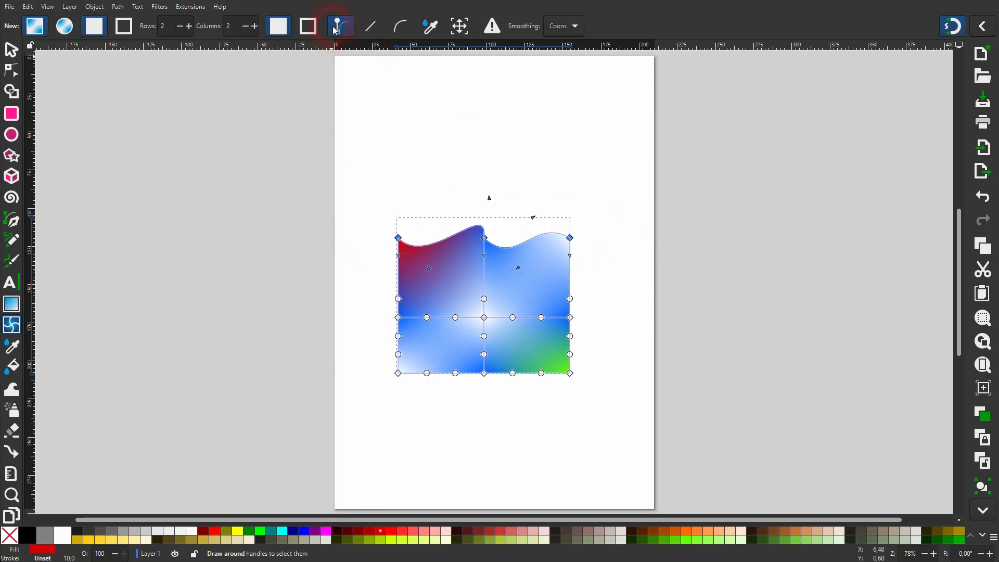
click(375, 27)
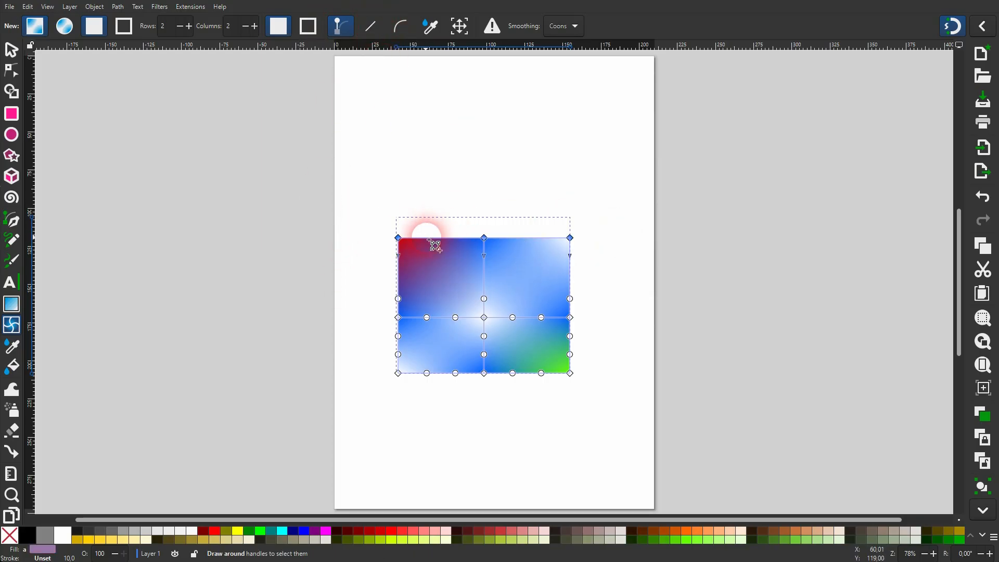
key(ctrl+z)
- Select the top-left and top-middle mesh nodes and turn the edge between them into a straight line
drag(357, 197, 489, 249)
click(370, 27)
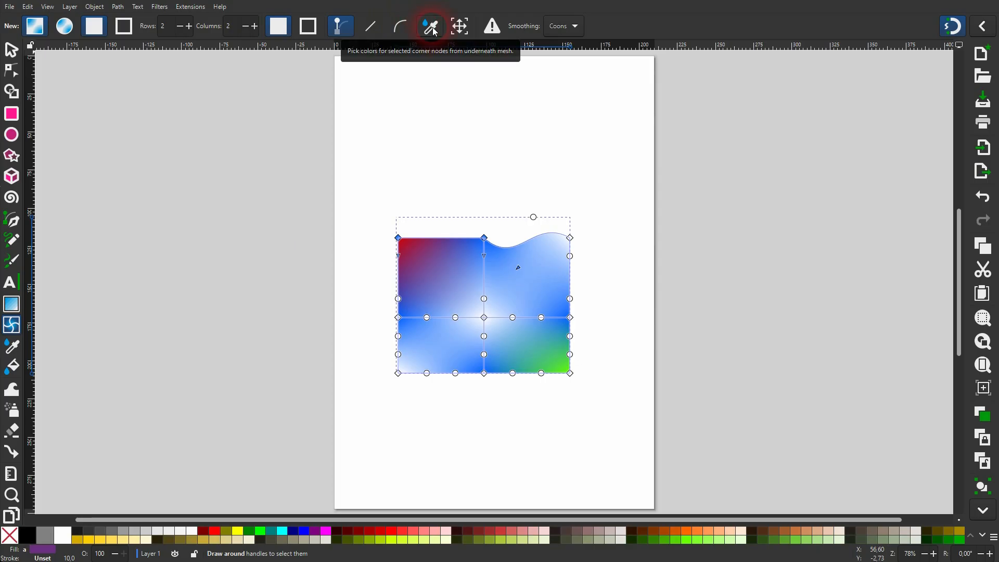
- Color the mesh's upper-right corner node red (#D40000)
click(570, 238)
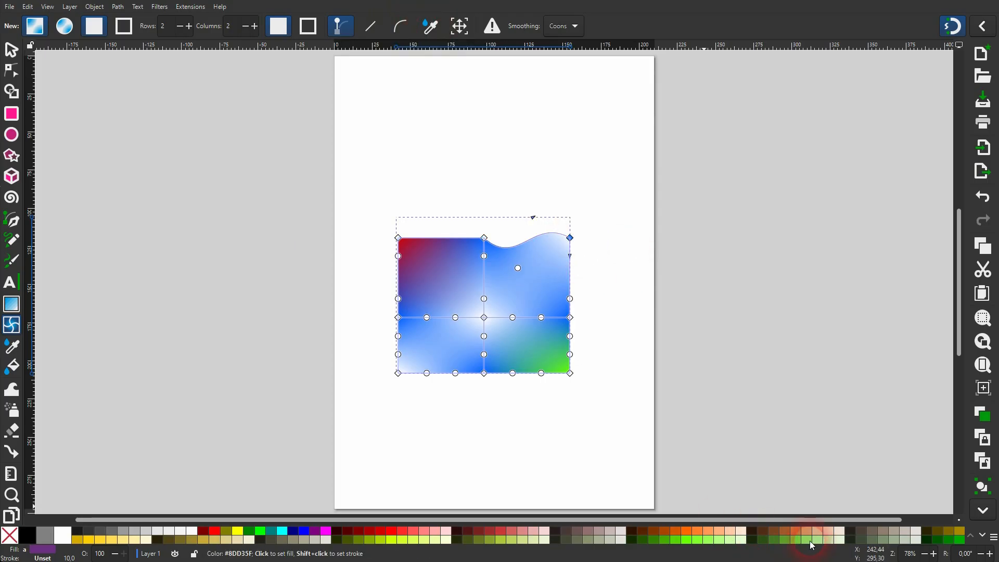
click(812, 545)
click(389, 539)
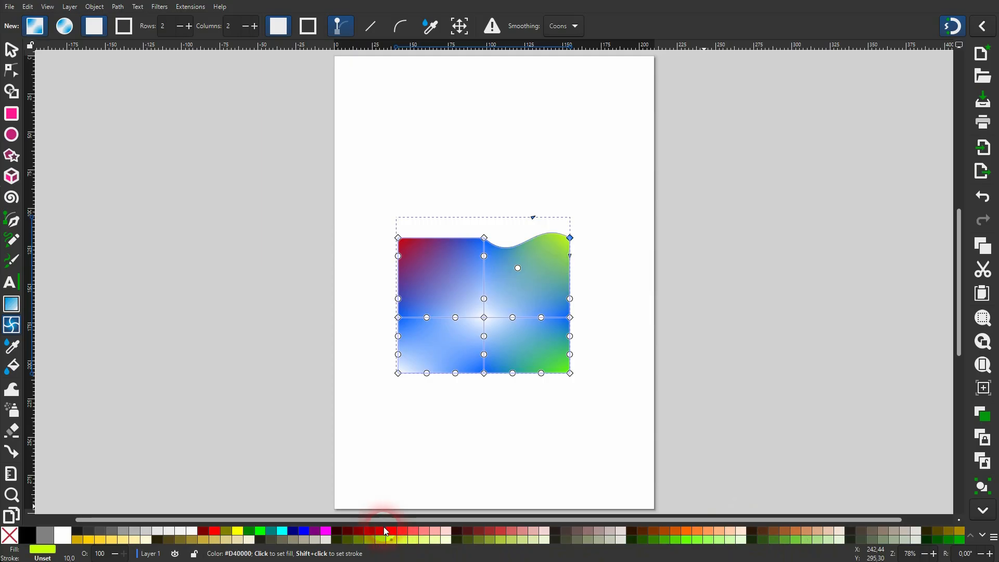
click(386, 530)
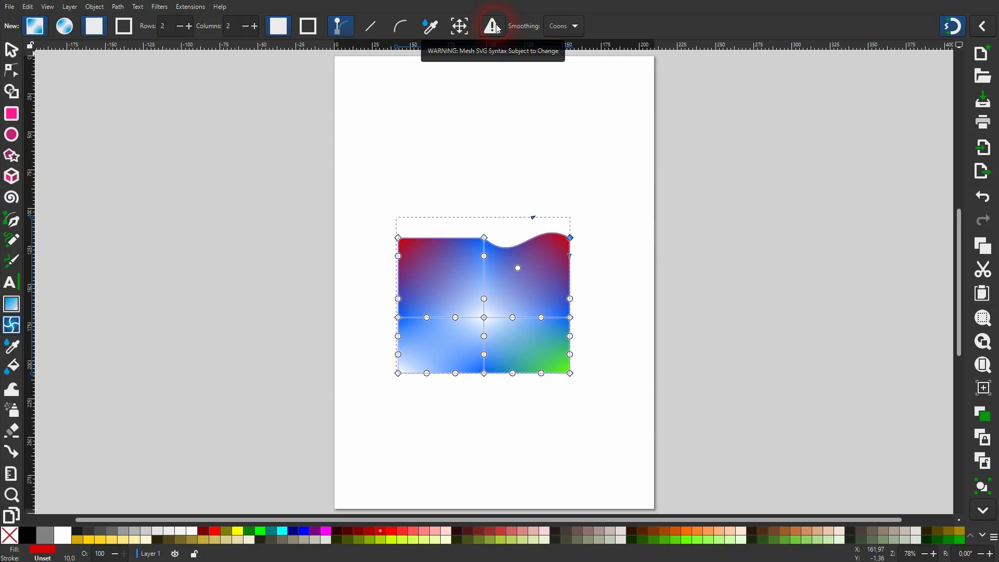
- Try Bicubic smoothing on the mesh gradient and return the smoothing to Coons
click(572, 26)
click(576, 44)
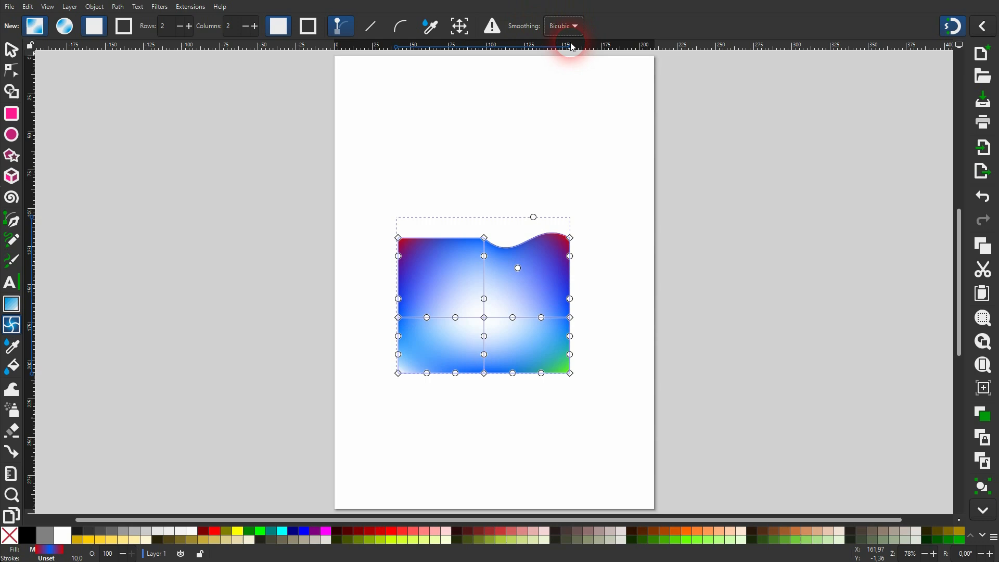
click(566, 13)
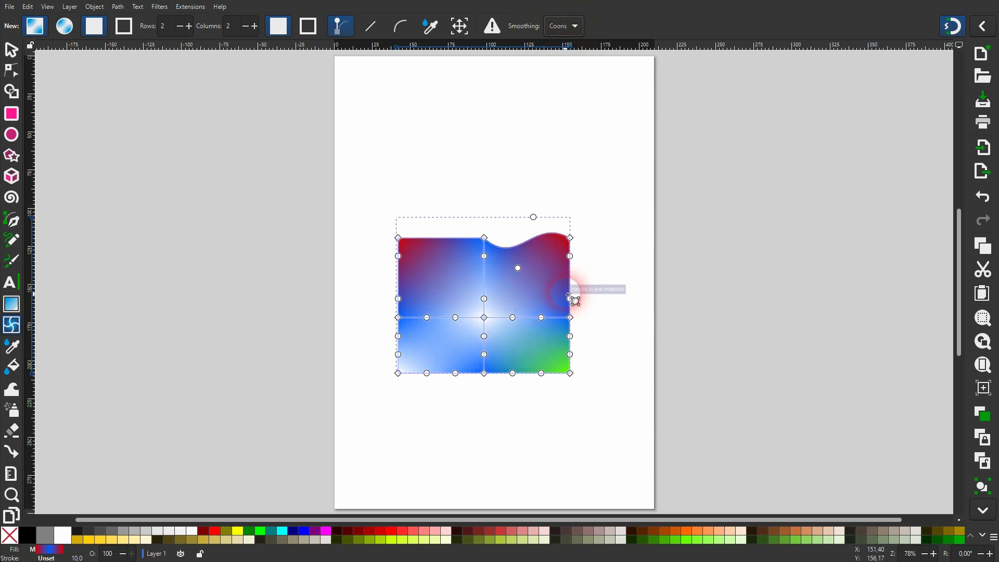